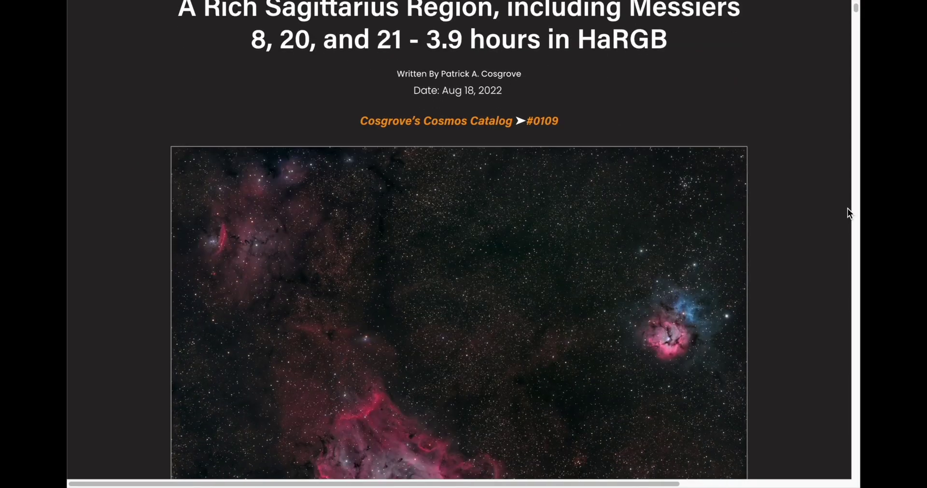
Read the Sagittarius region article from its title image through the Messier 8, 20 and 21 descriptions.
scroll(848, 209, "down", 7)
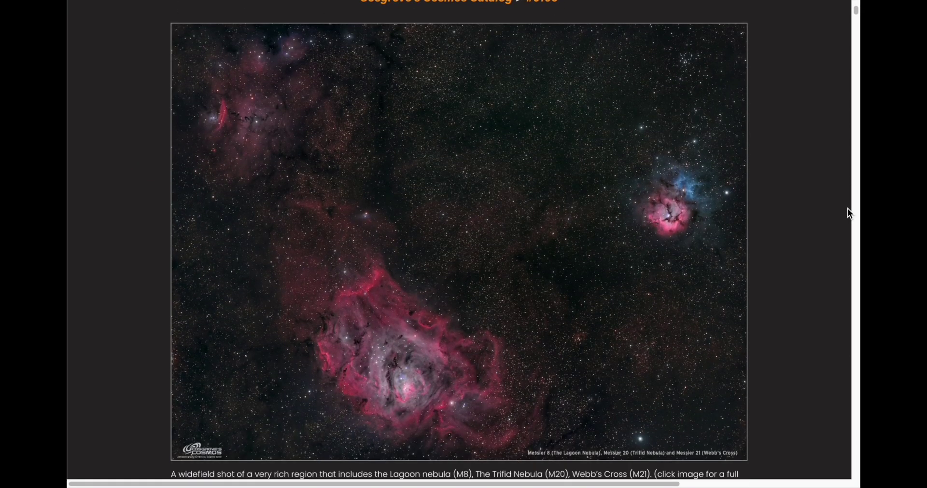
scroll(847, 209, "down", 10)
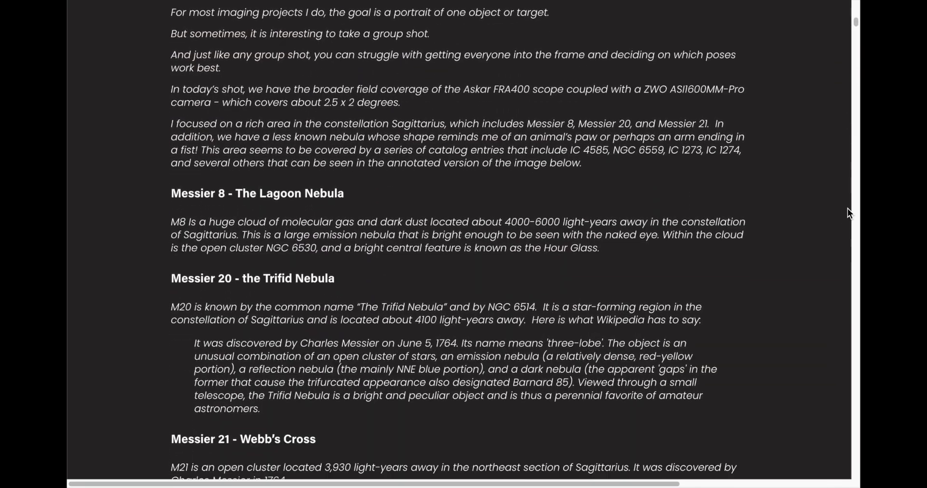
scroll(847, 209, "down", 10)
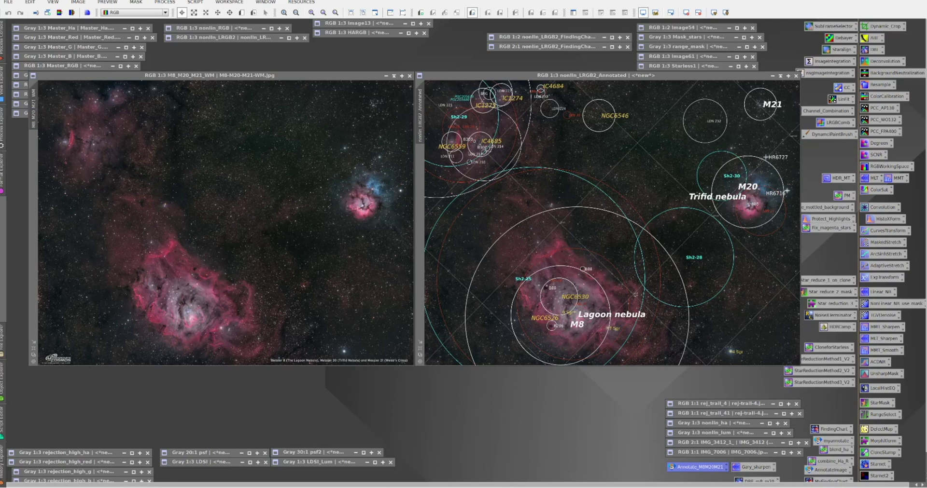
Switch to PixInsight, start the ImageSolver script and fill in the target coordinates from an online search for m8.
left_click(195, 2)
mouse_move(209, 67)
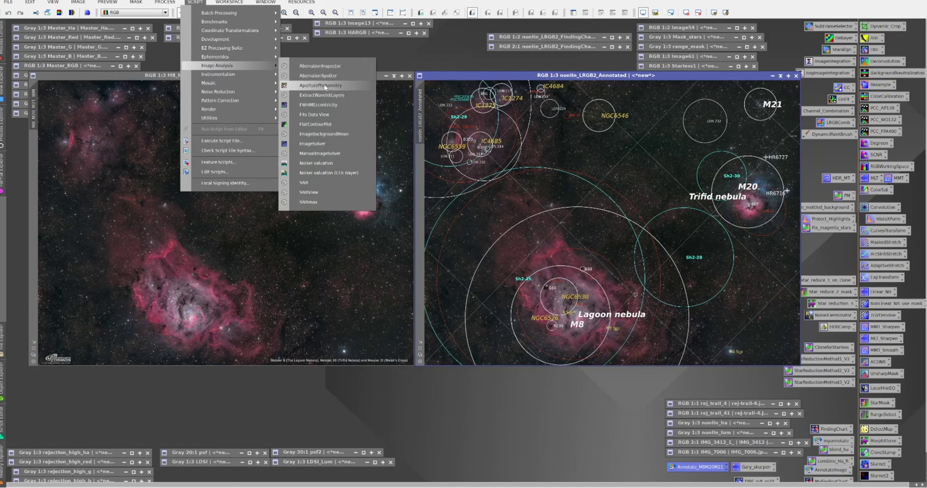
left_click(321, 143)
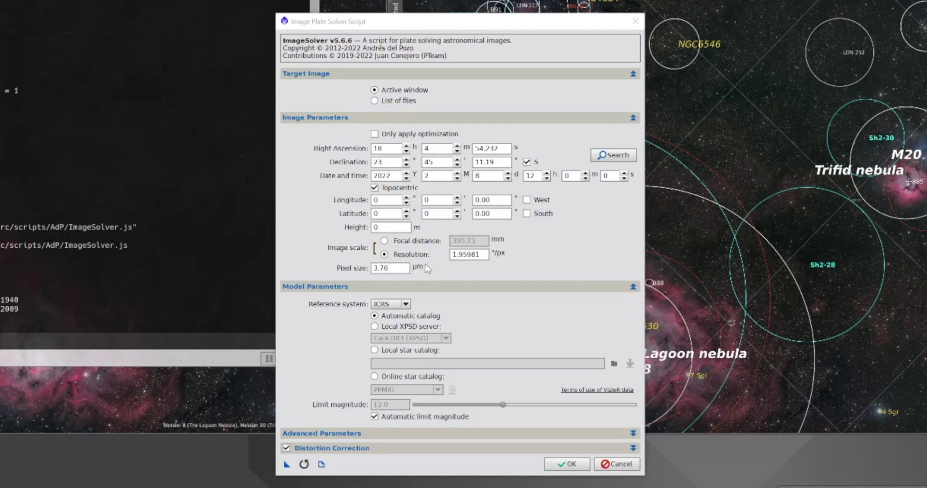
left_click(611, 155)
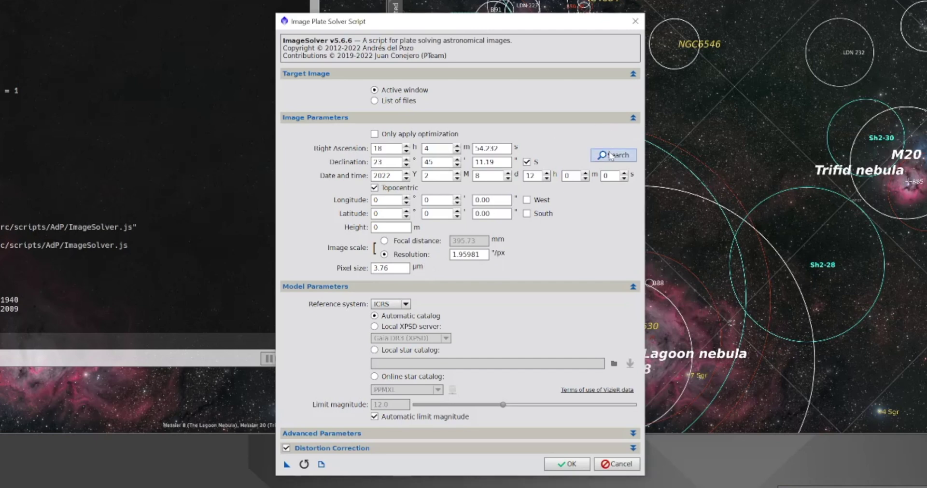
left_click(464, 199)
type("m")
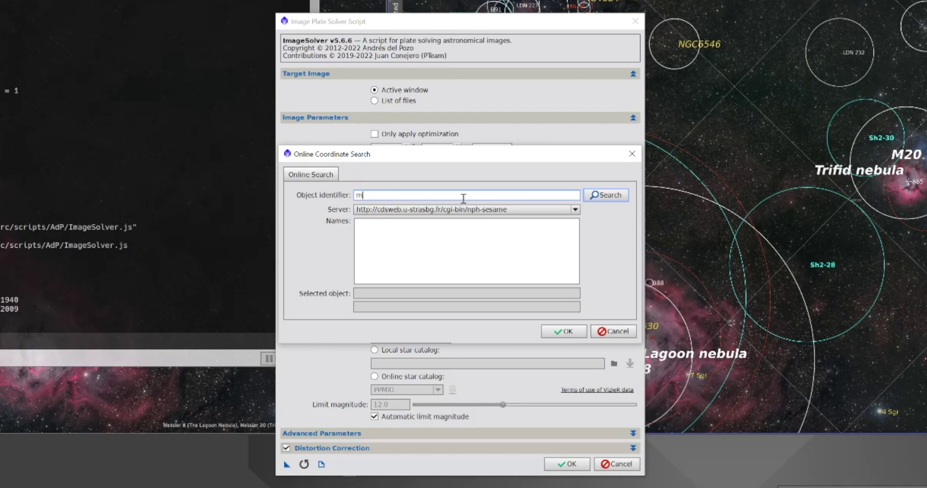
type("8")
key("Return")
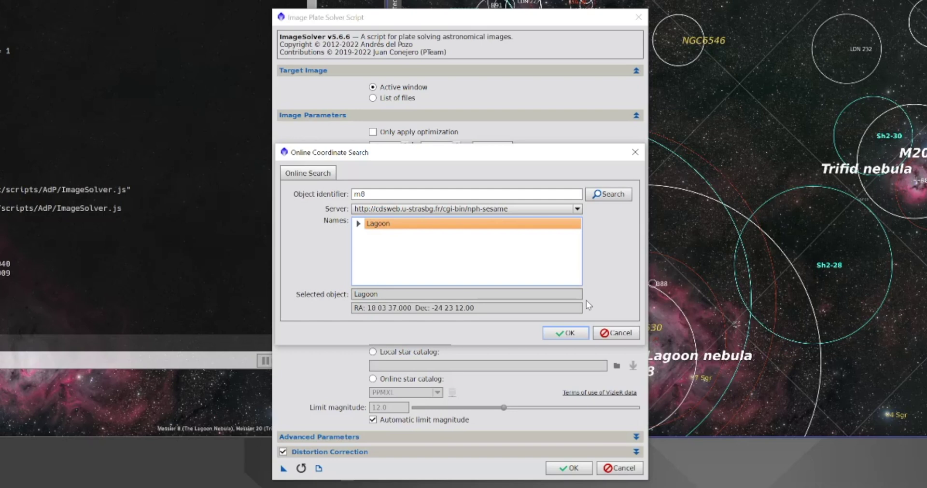
left_click(568, 333)
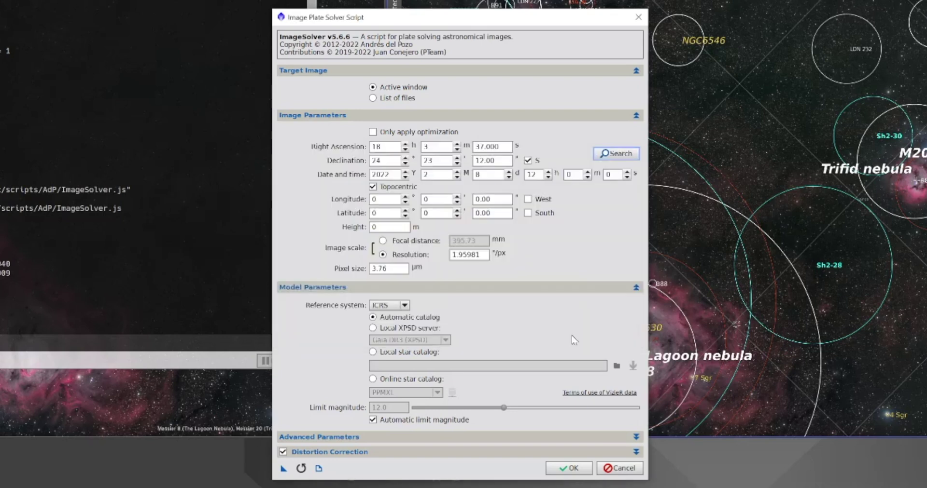
Set the observation month to 9 and the focal distance to 400 mm, and run the plate solve.
double_click(437, 174)
type("9")
left_click(383, 240)
left_click_drag(485, 240, 451, 240)
type("400")
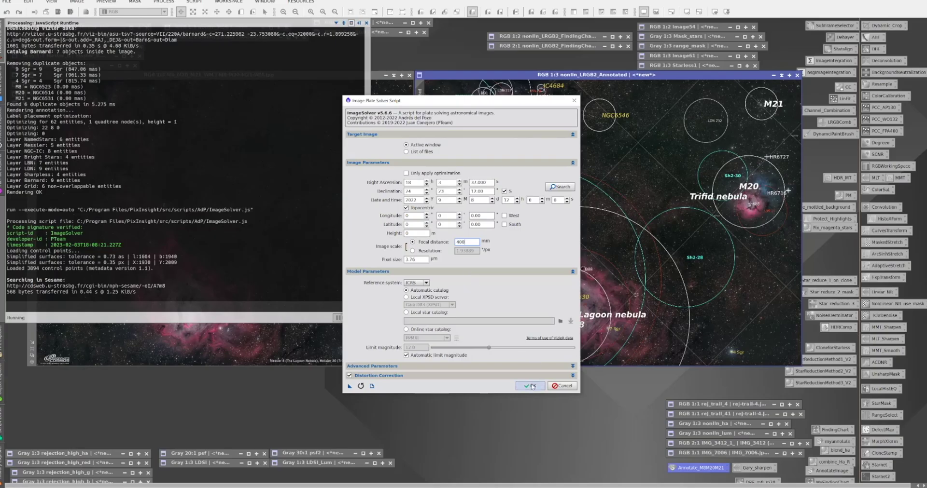
left_click(531, 386)
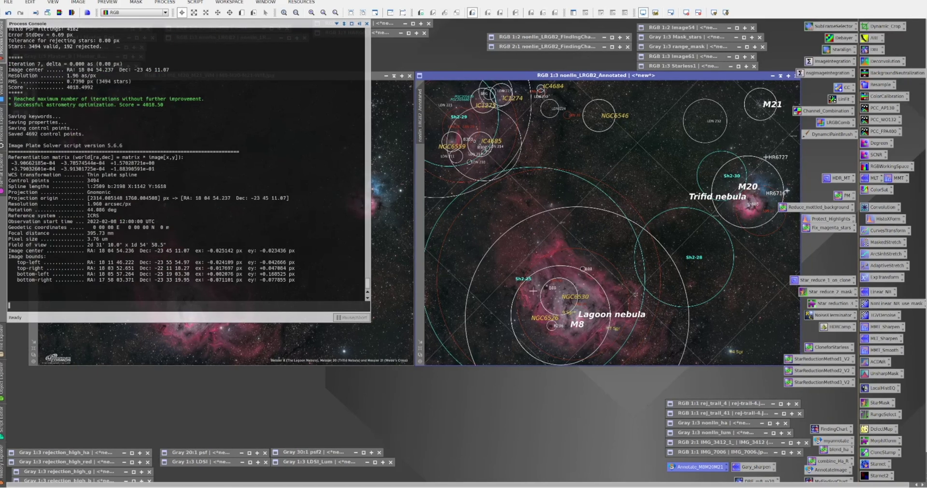
Minimize the annotated image and start the AnnotateImage script on the M8_M20_M21_WM image.
left_click(394, 99)
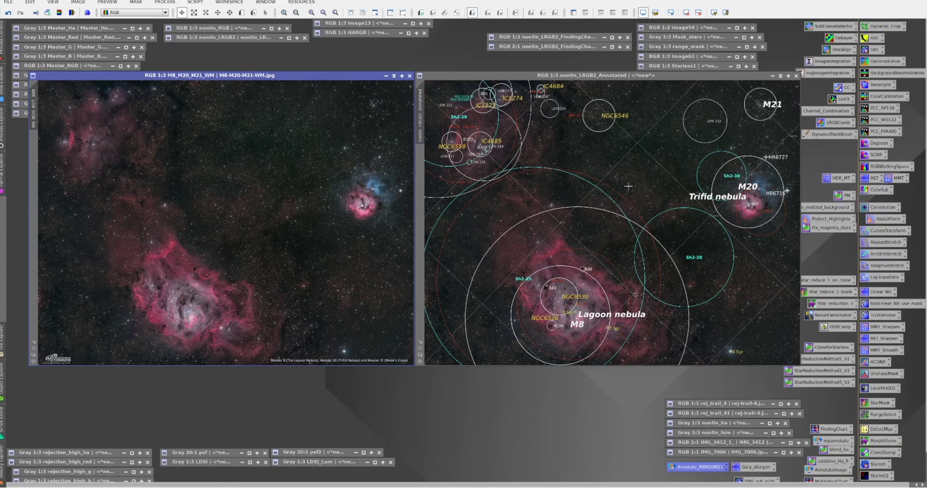
left_click(780, 76)
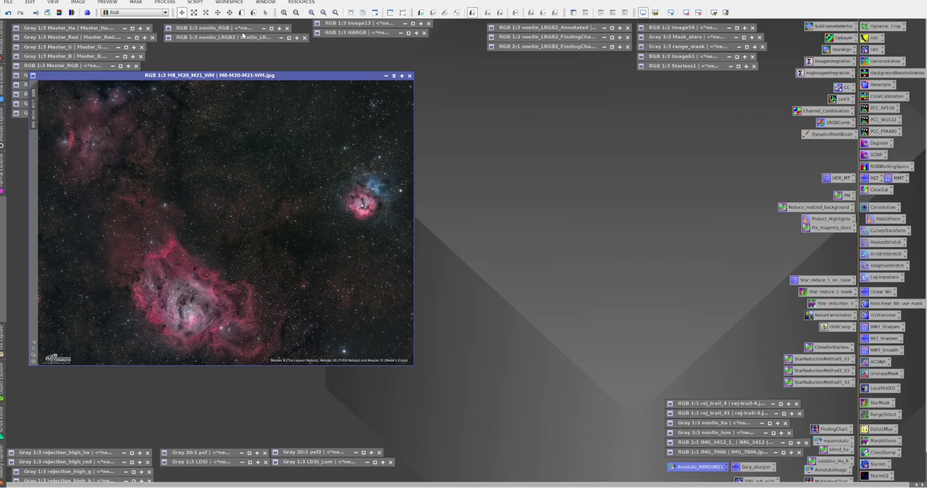
left_click(195, 2)
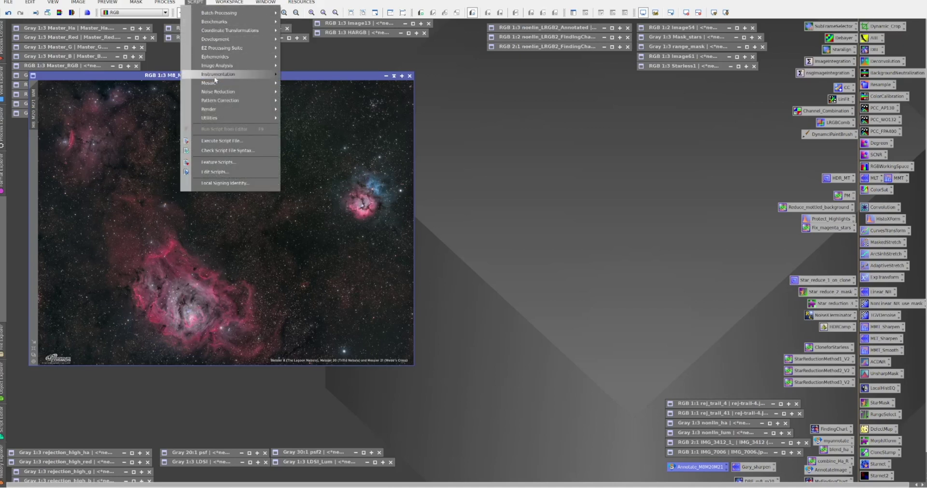
mouse_move(217, 110)
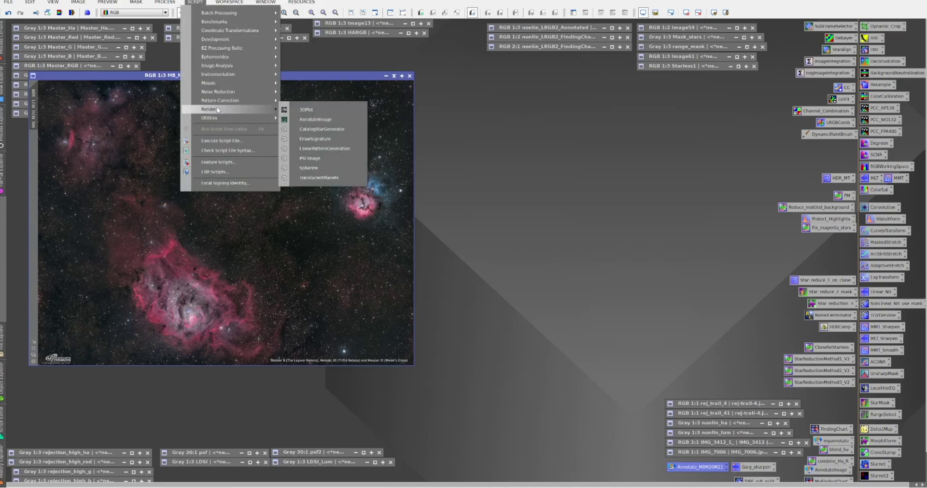
left_click(326, 122)
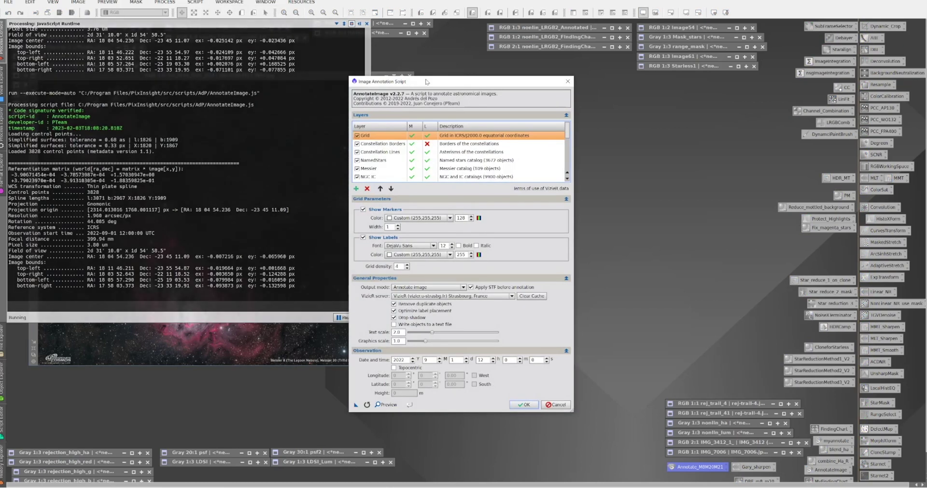
left_click_drag(426, 82, 510, 91)
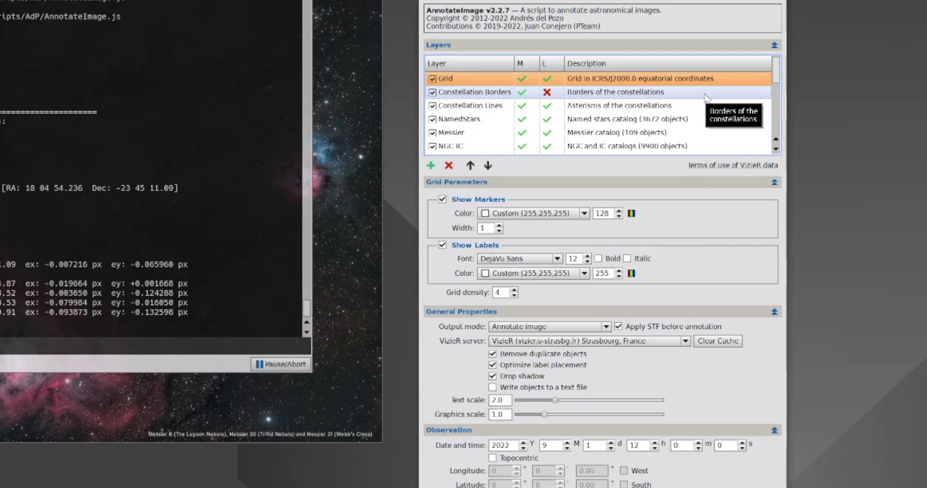
Examine the annotation layer list from Grid down to the Text layer, including which catalogs are enabled.
mouse_move(778, 70)
left_mouse_down()
mouse_move(775, 114)
mouse_move(775, 68)
left_mouse_up()
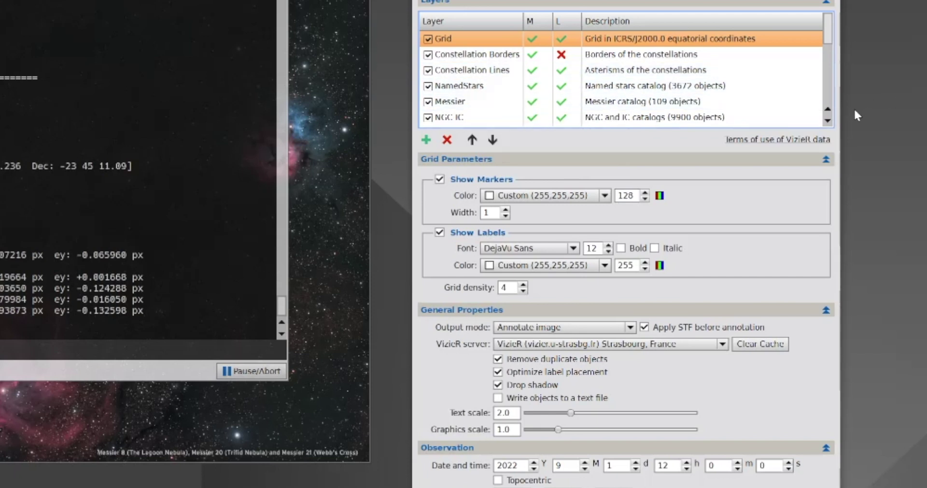
left_click(829, 122)
left_click(829, 122)
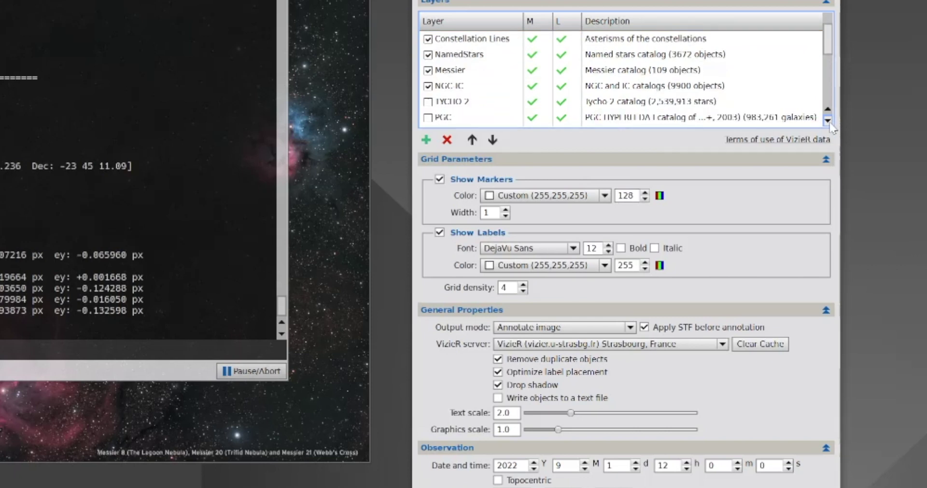
left_click(828, 121)
left_click(828, 121)
left_click(828, 122)
left_click(828, 121)
left_click(828, 121)
left_click(829, 121)
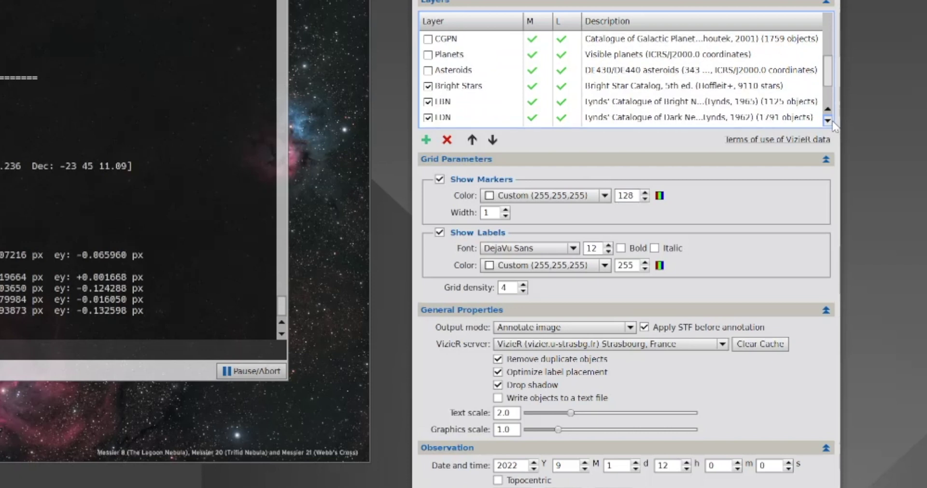
left_click(828, 121)
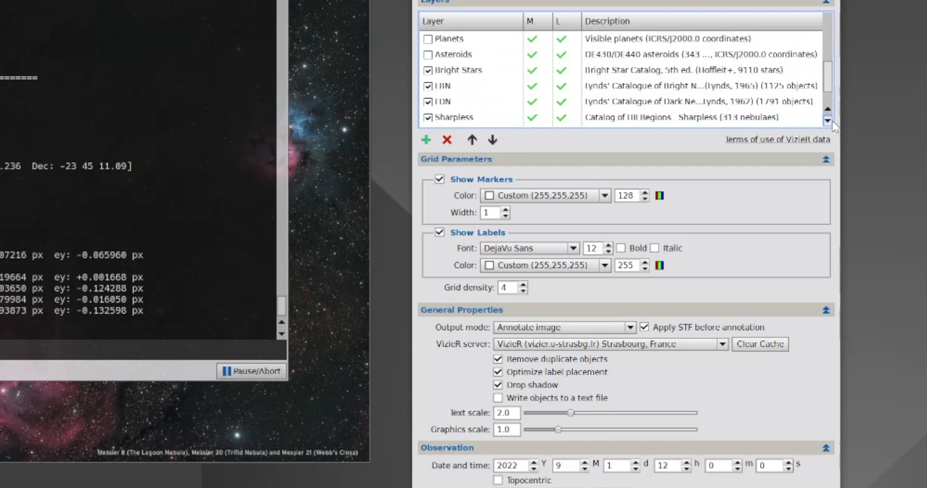
left_click(828, 121)
left_click(828, 121)
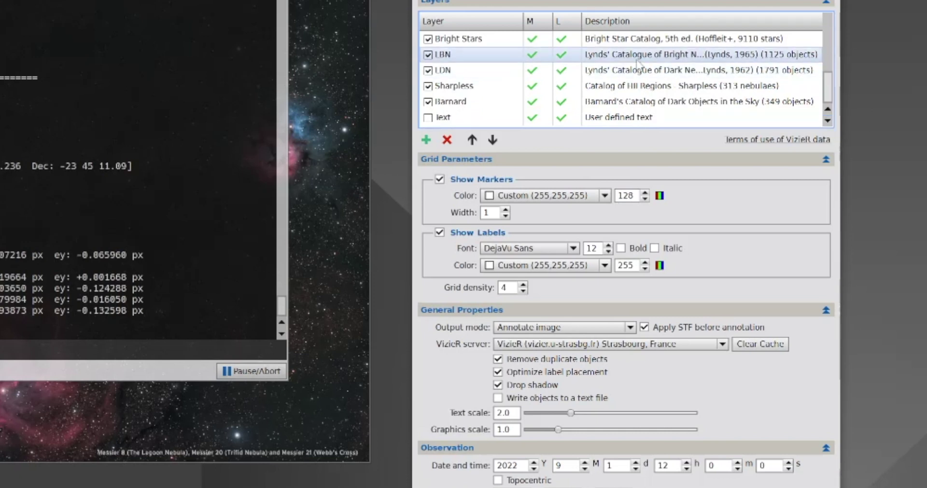
Review the layer classes that can be added, from Grid to Text, and close the selection without choosing one.
left_click(427, 140)
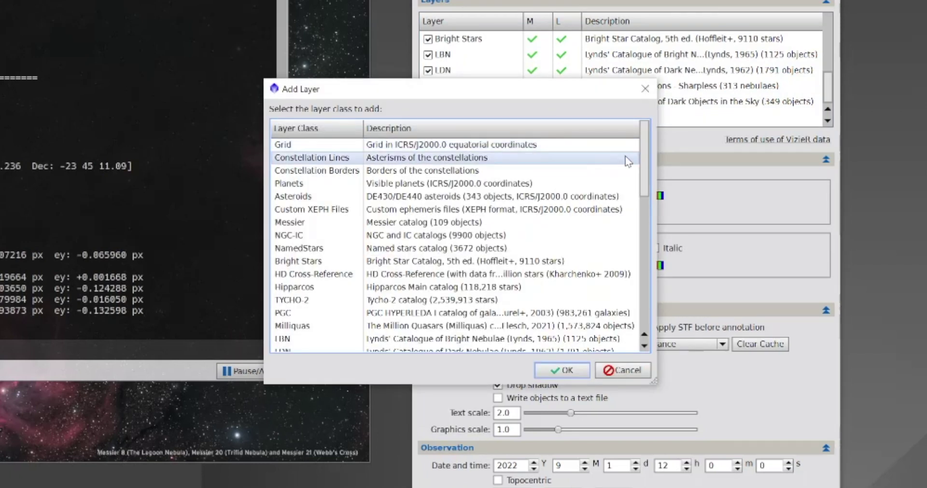
left_click_drag(647, 152, 680, 141)
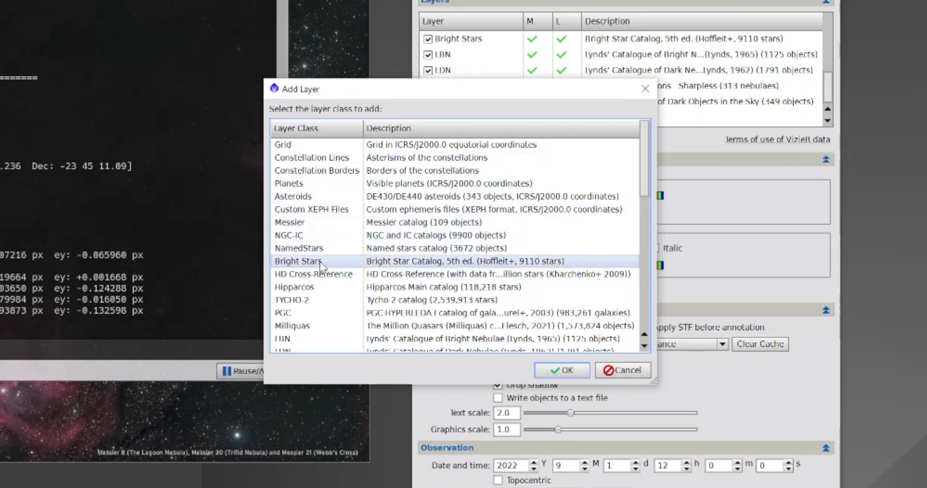
left_click(644, 346)
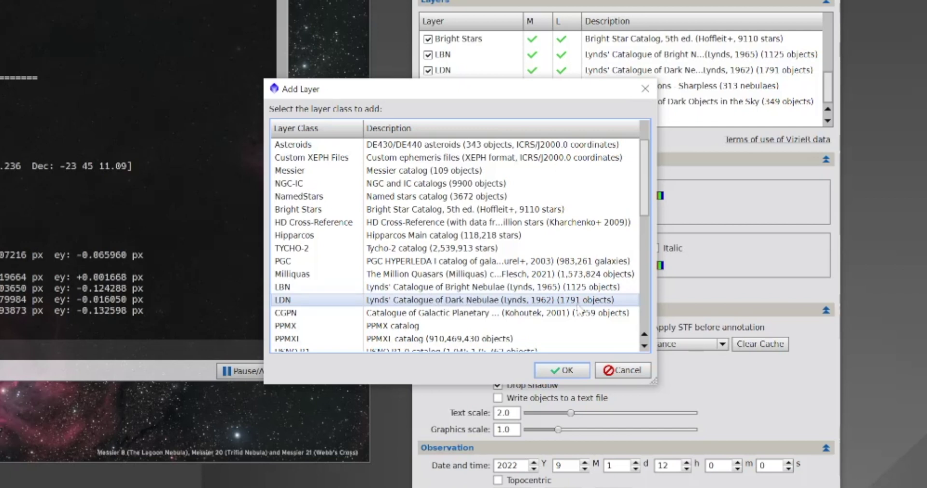
left_click(644, 345)
left_click(644, 346)
left_click(644, 346)
left_click(643, 345)
left_click(644, 346)
left_click(644, 346)
left_click(643, 346)
left_click(643, 346)
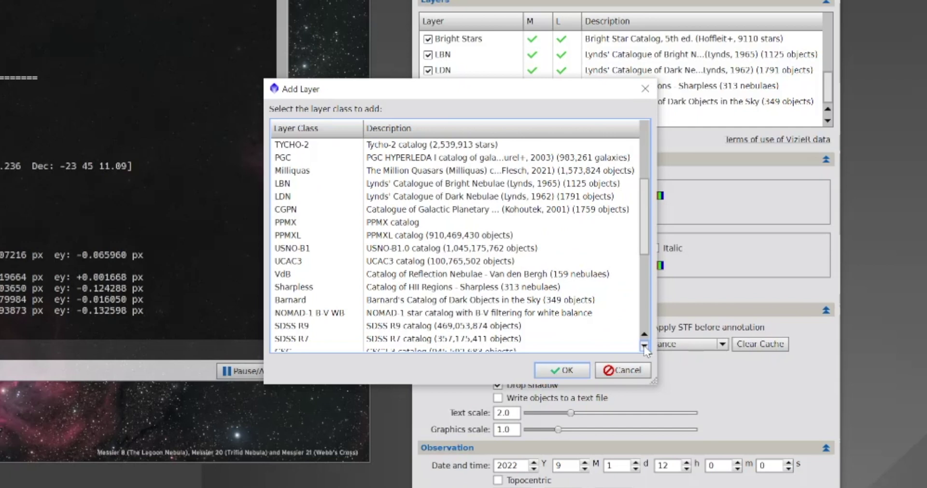
left_click(644, 346)
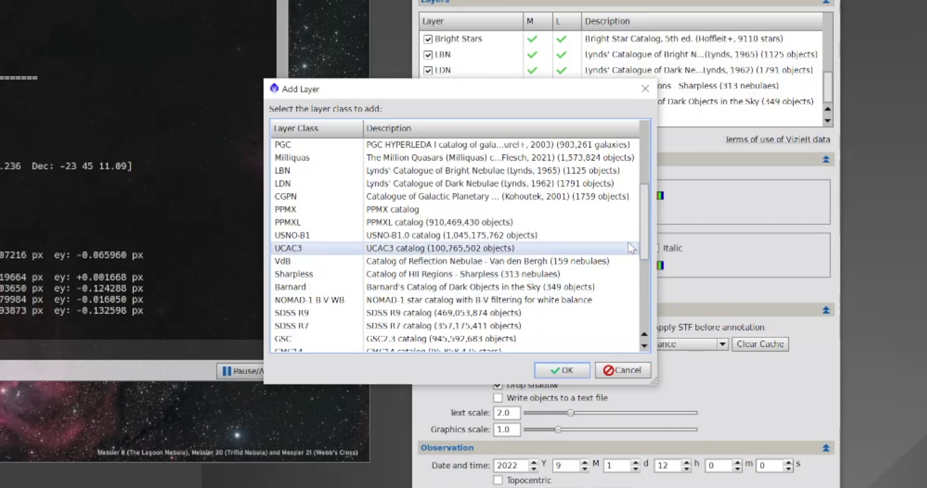
left_click_drag(647, 239, 653, 321)
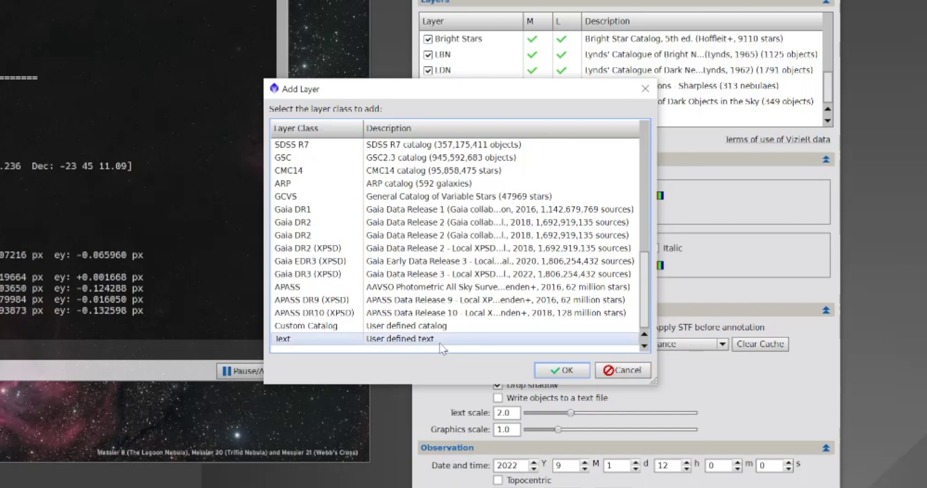
left_click(579, 370)
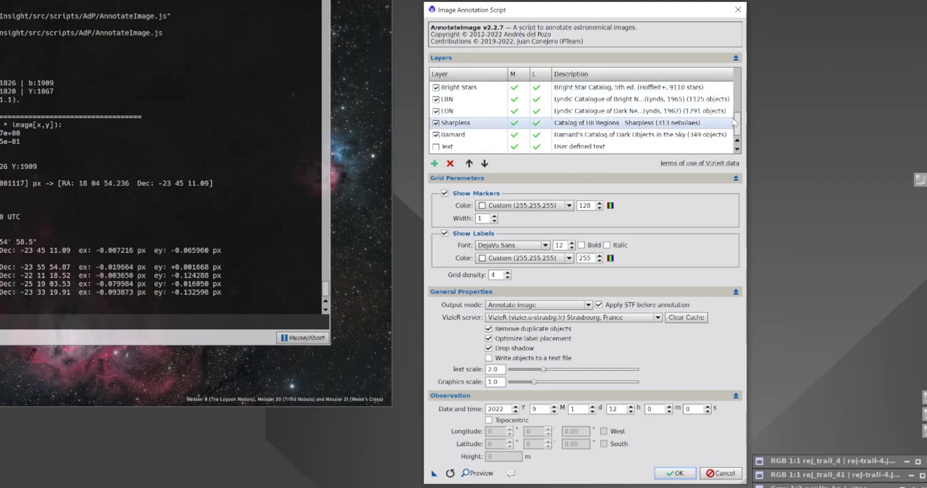
Look over the layer list again, select the Messier layer to show its parameters, and preview the annotation.
scroll(733, 122, "up", 3)
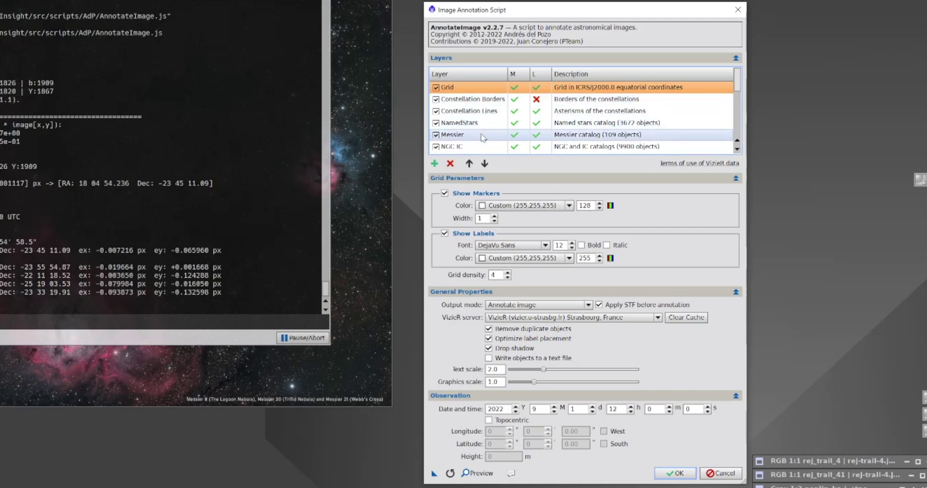
left_click_drag(737, 88, 744, 122)
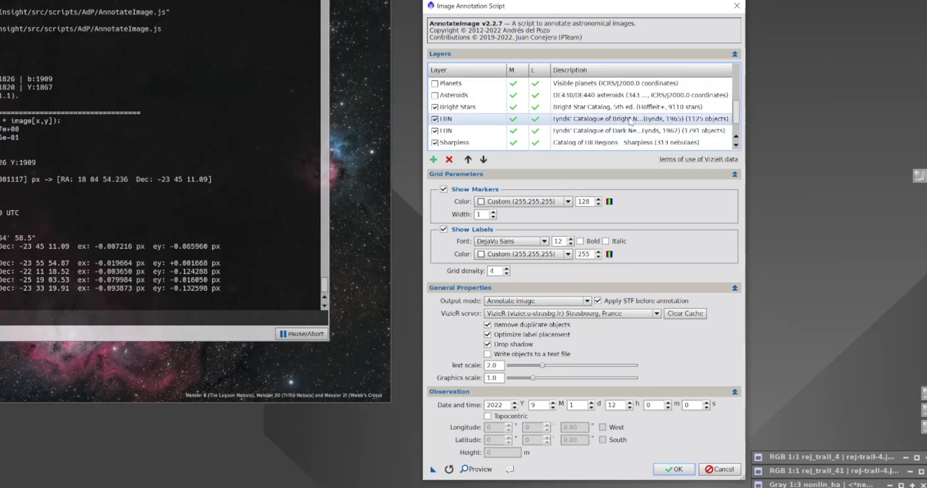
left_click_drag(741, 112, 738, 123)
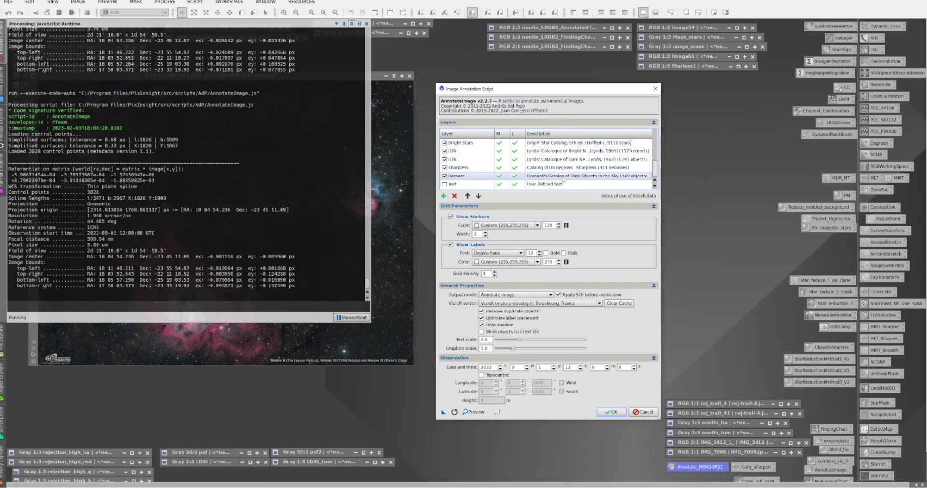
left_click_drag(655, 166, 656, 131)
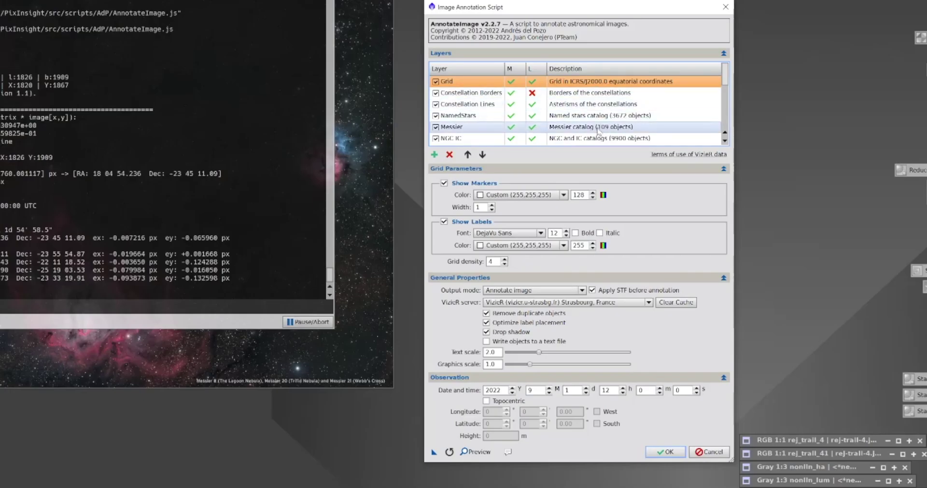
left_click(565, 175)
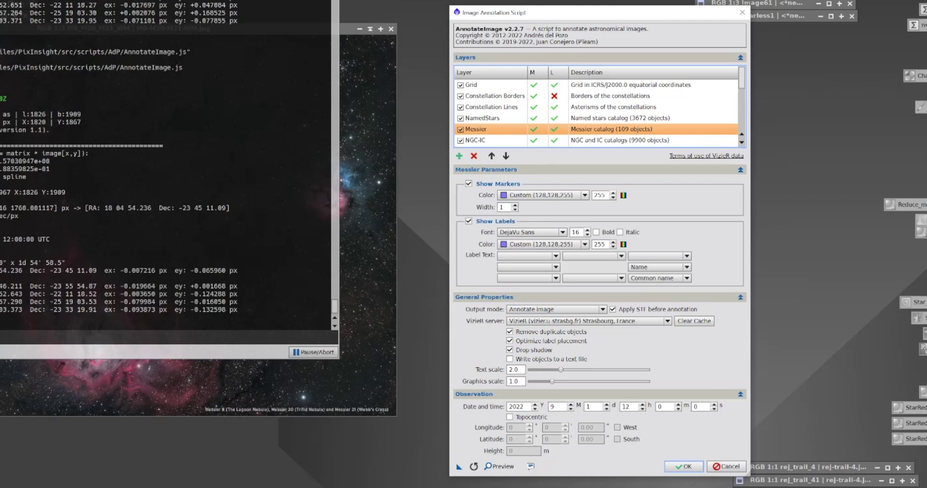
left_click(495, 471)
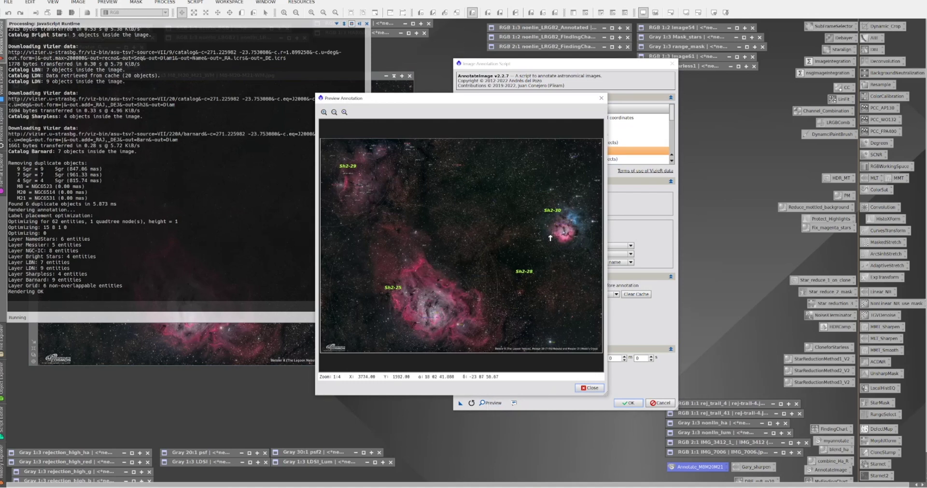
Examine the annotation preview up close around the Lagoon Nebula, then return to the full-image view.
scroll(478, 229, "up", 3)
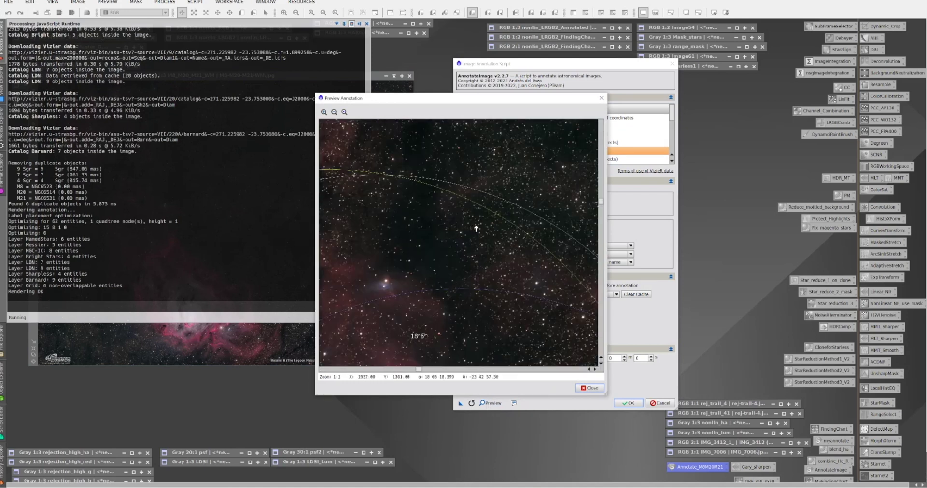
scroll(477, 229, "down", 2)
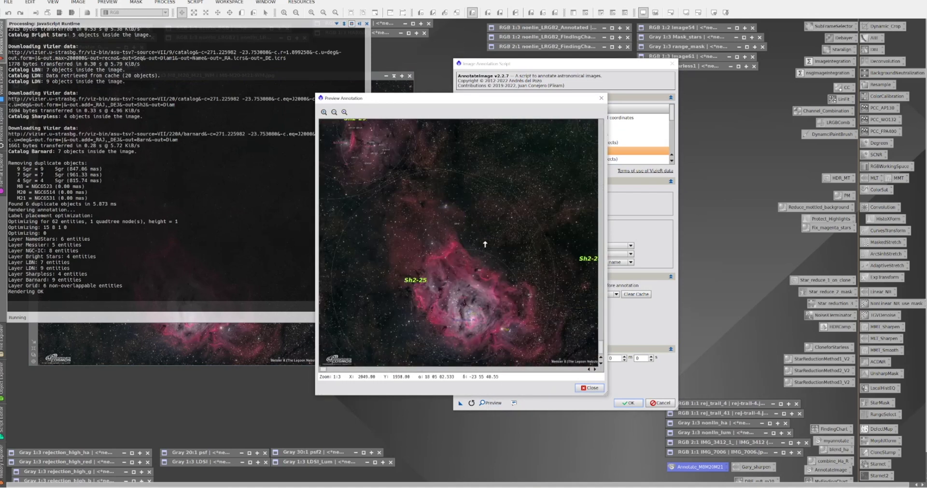
scroll(478, 249, "up", 2)
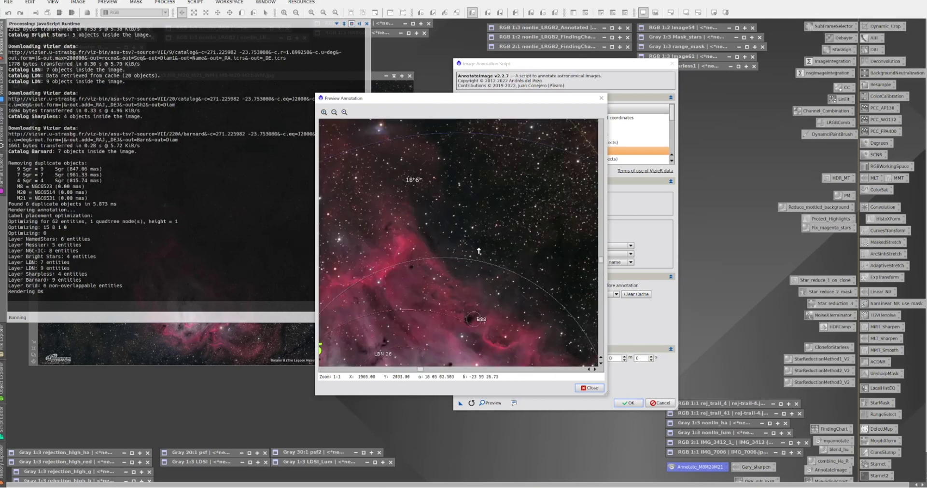
scroll(479, 250, "down", 2)
scroll(478, 250, "down", 1)
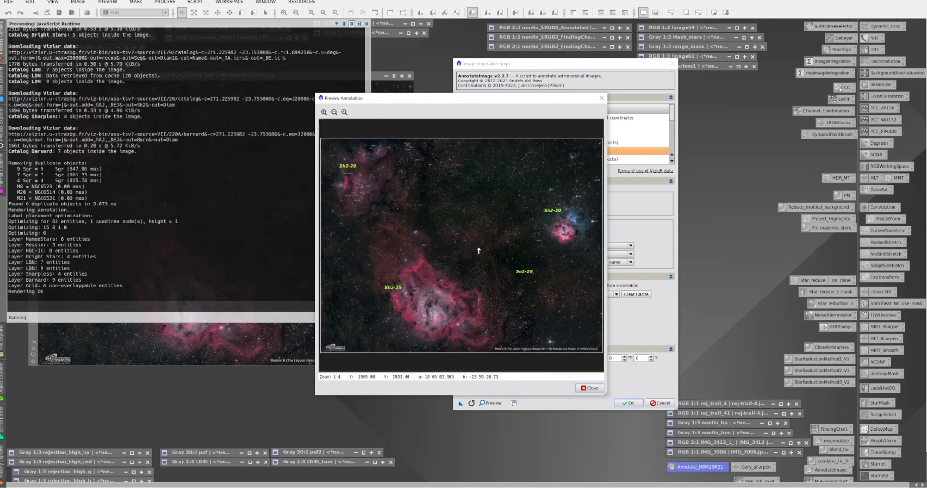
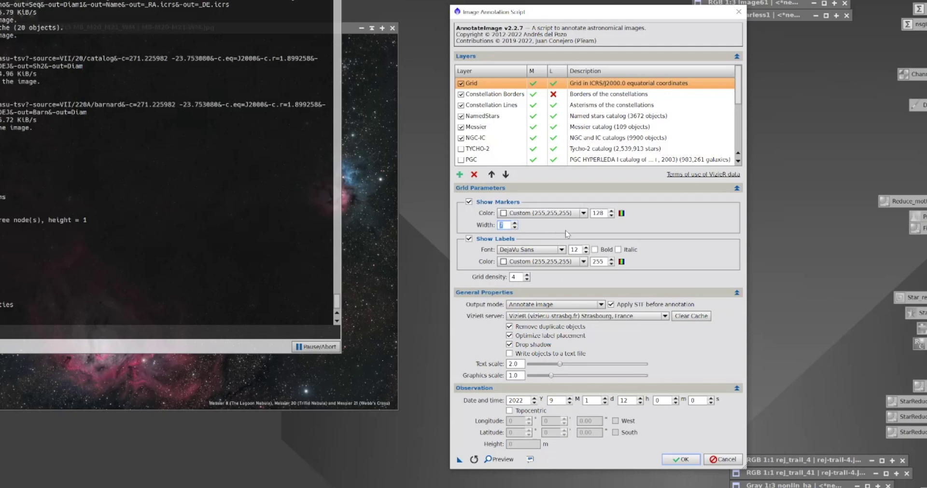
Make the Grid layer's labels bold and italic with a font size of 17.
left_click(594, 250)
left_click(618, 250)
left_click(586, 248)
left_click(586, 248)
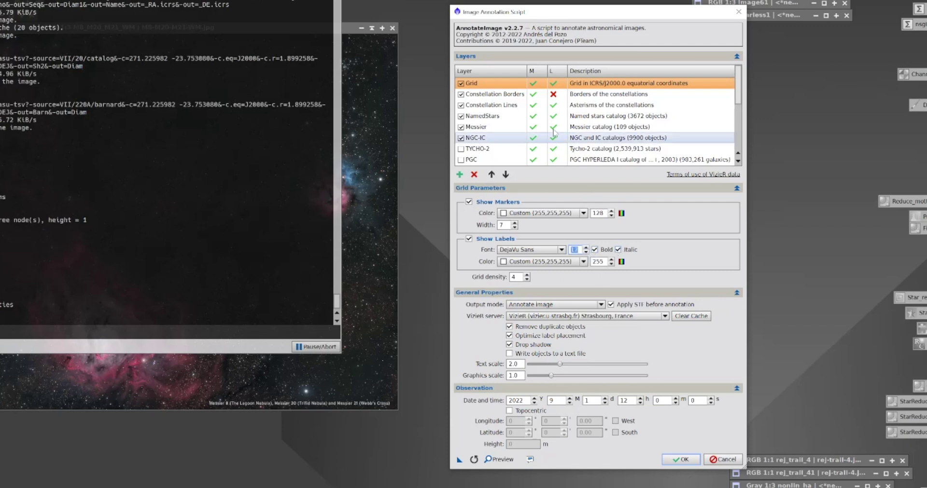
Widen the markers of the Constellation Borders, Constellation Lines and NamedStars layers, using a width of 10 for Constellation Lines.
left_click(507, 97)
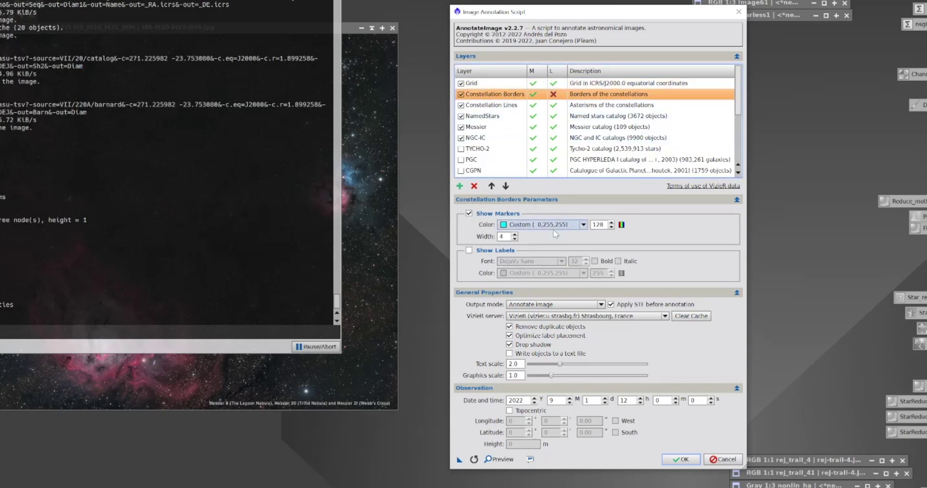
left_click(514, 236)
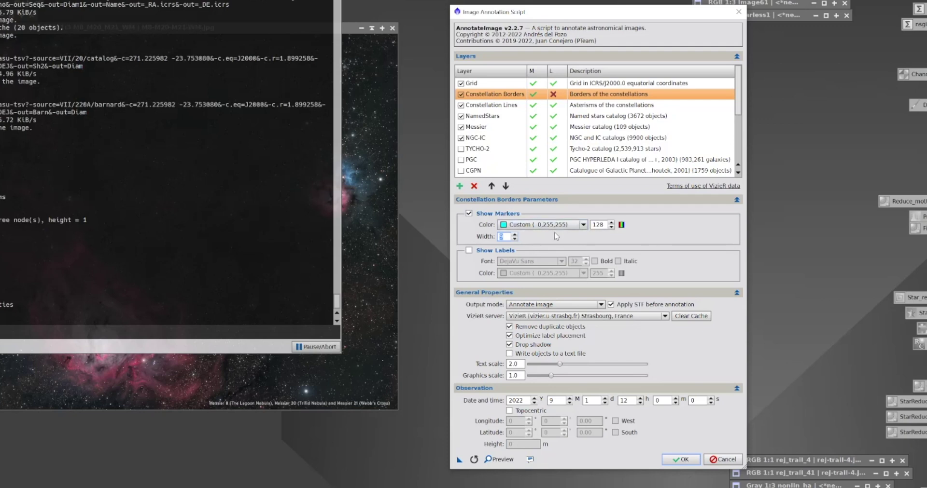
left_click(497, 105)
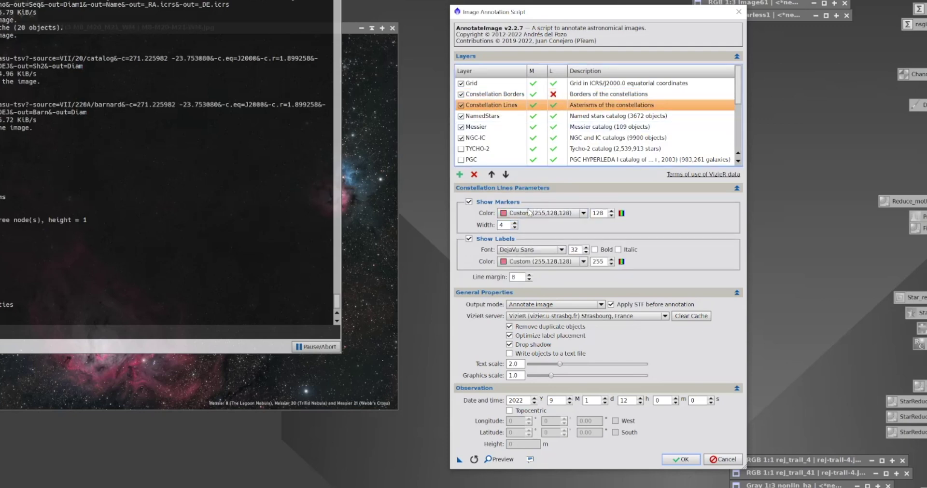
left_click(515, 227)
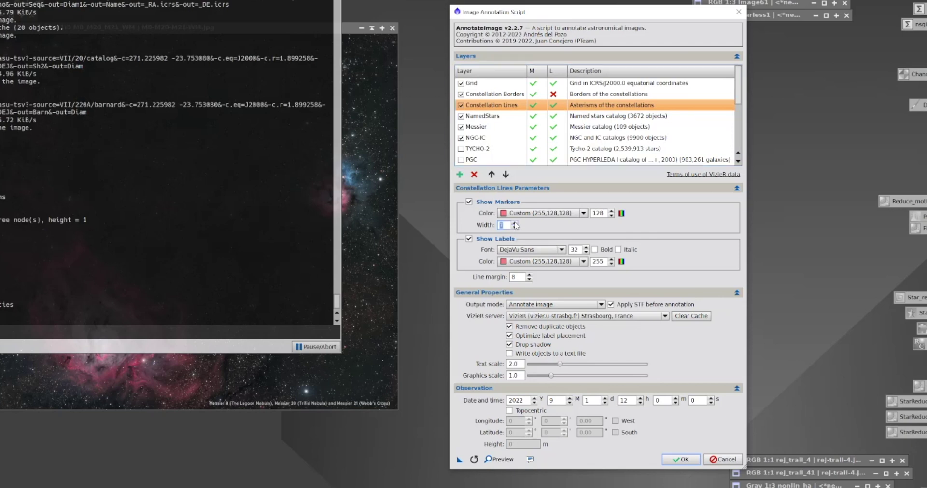
left_click(505, 119)
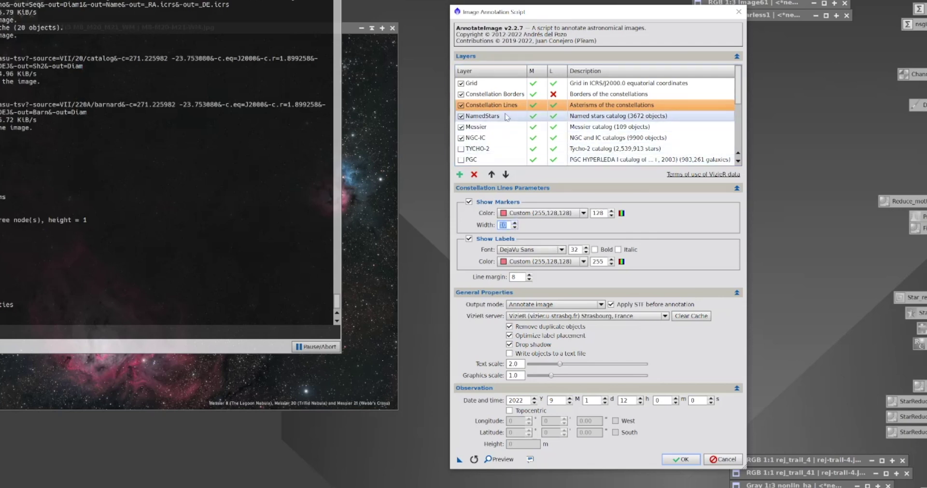
left_click(514, 203)
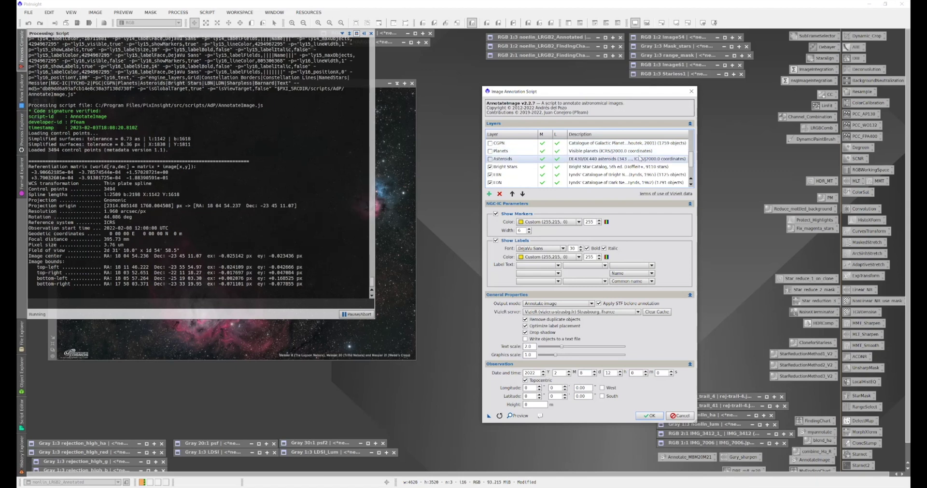
left_click(639, 169)
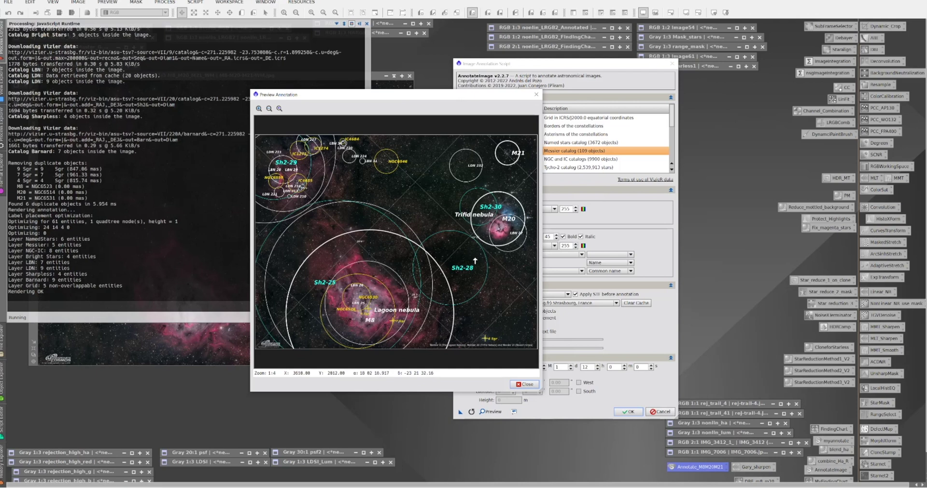
Close the annotation preview and save the script's current settings as a process icon on the workspace.
left_click(524, 385)
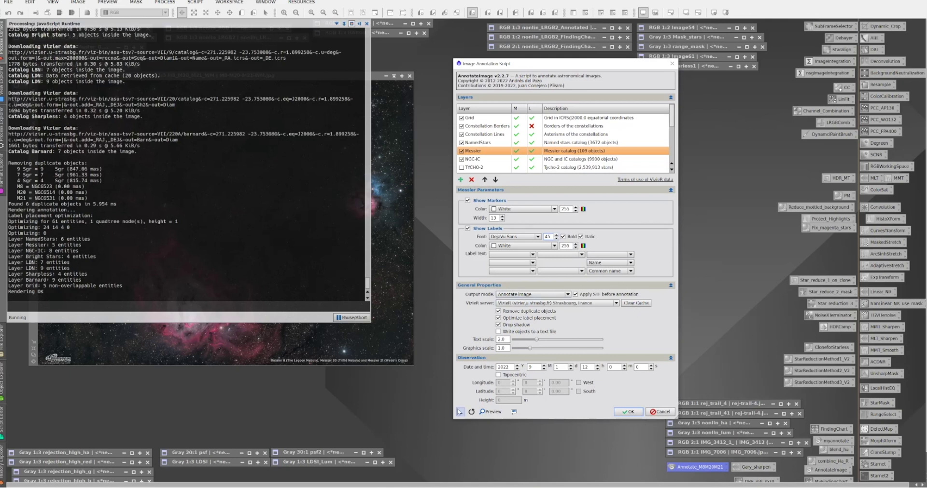
left_click_drag(460, 413, 445, 442)
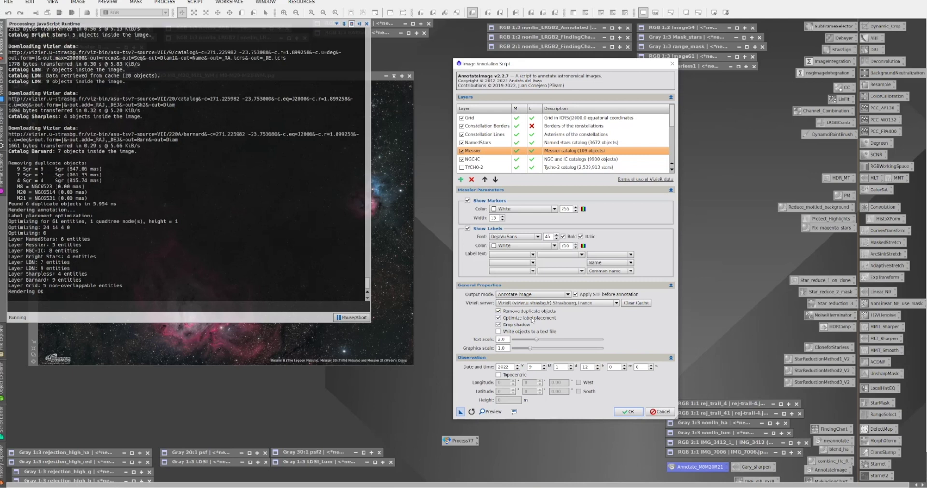
Generate the annotated image and place its window beside the original M8_M20_M21_WM image.
mouse_move(532, 320)
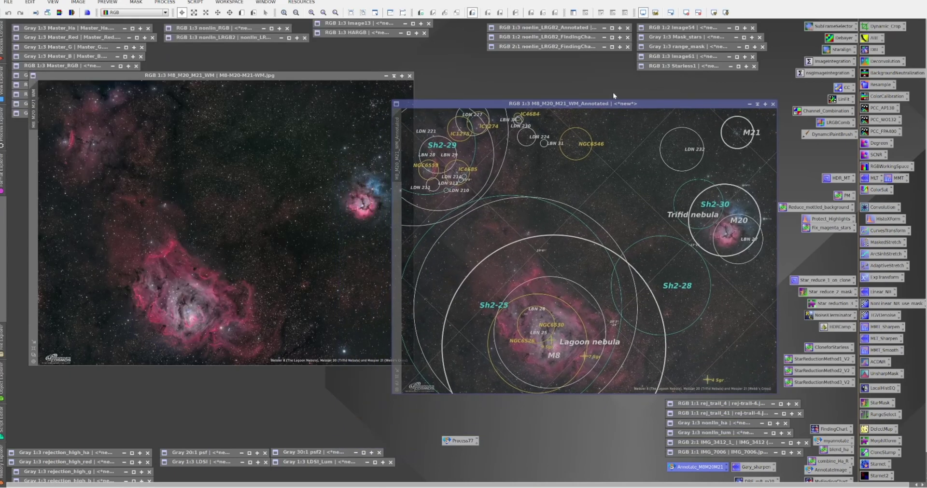
left_click_drag(613, 92, 635, 64)
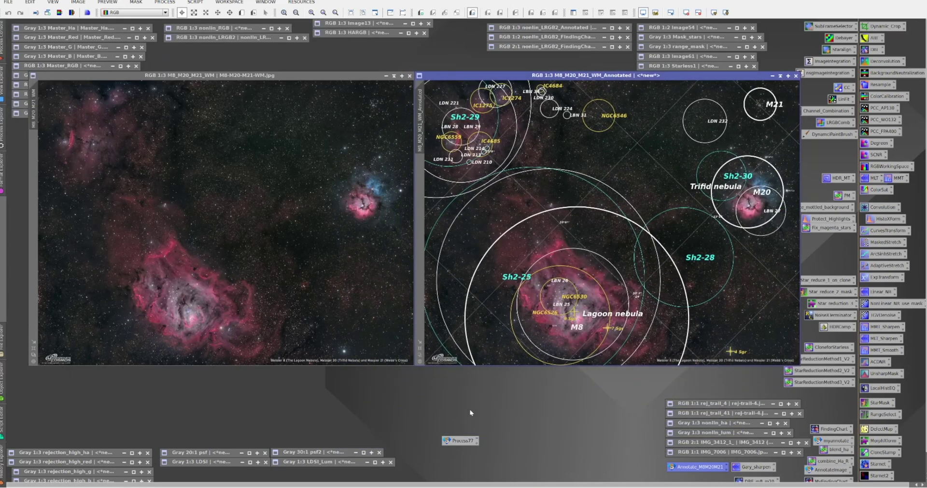
Move the new process icon beneath the annotated image and rename it lagoon_annotate.
left_click_drag(461, 443, 500, 414)
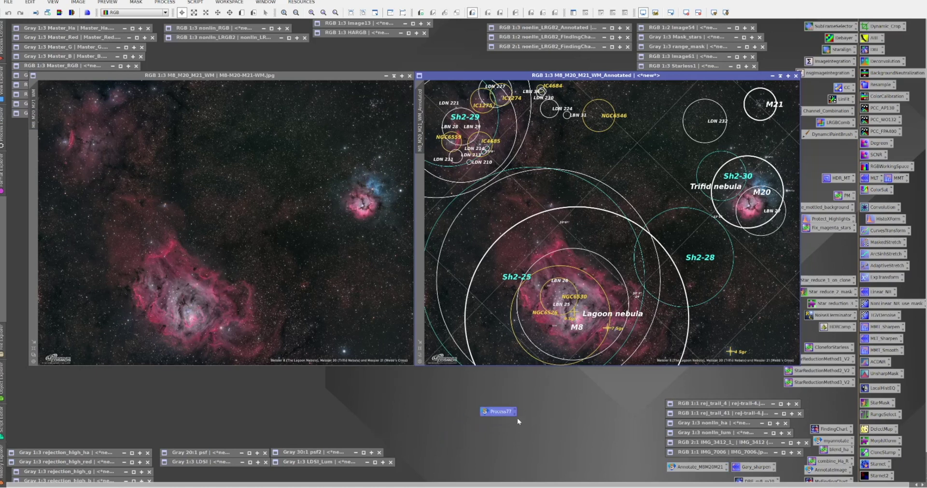
left_click(515, 411)
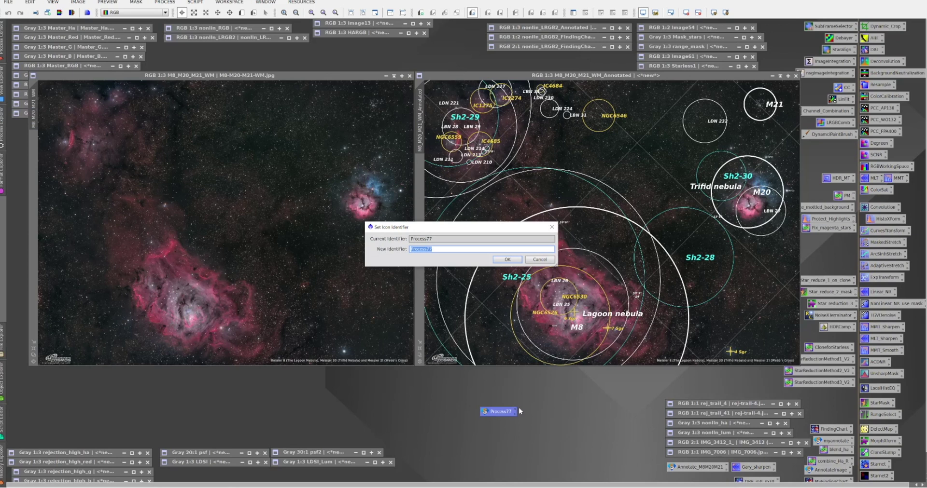
type("lagoon_annotate")
key("Return")
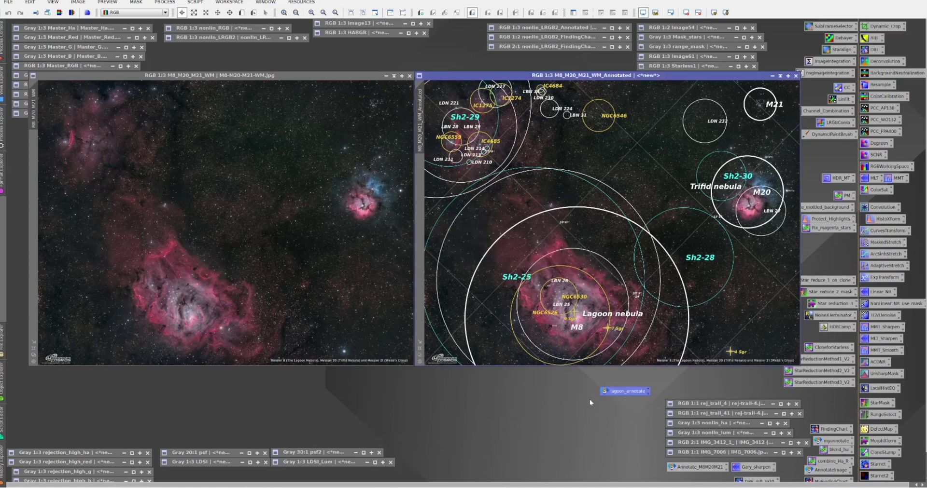
Reopen the AnnotateImage script from the lagoon_annotate icon and enable the TYCHO-2 and PGC catalog layers.
double_click(624, 392)
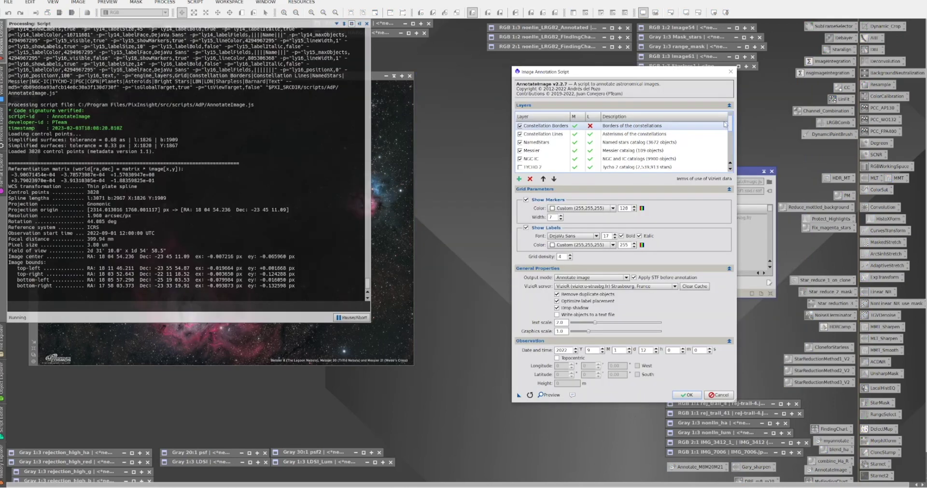
scroll(724, 127, "down", 1)
scroll(724, 129, "down", 1)
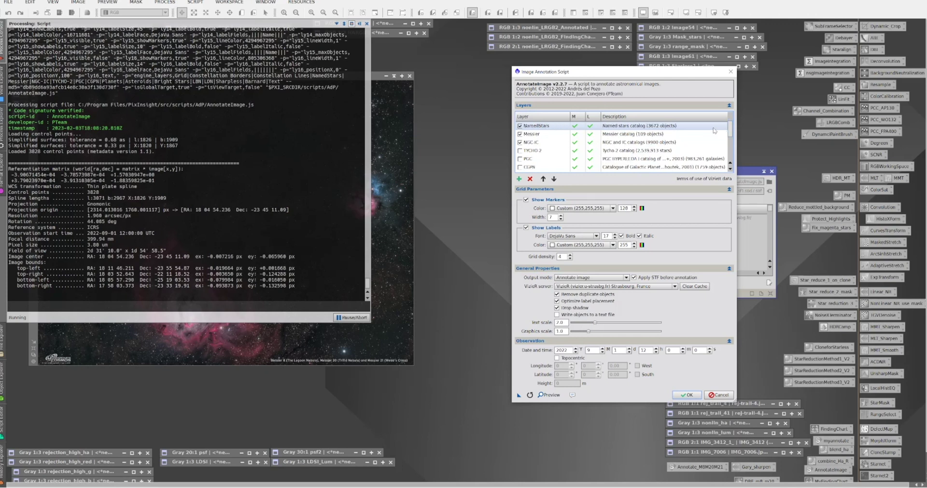
scroll(729, 131, "down", 1)
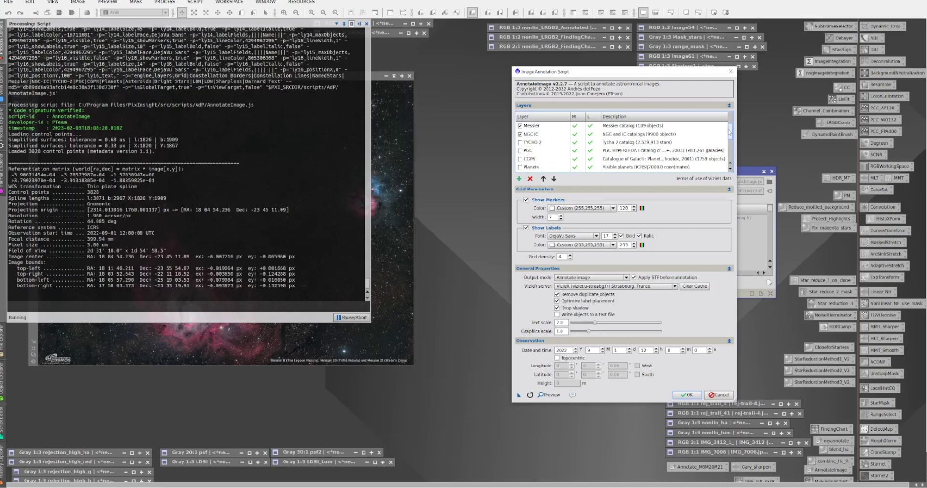
scroll(729, 132, "down", 2)
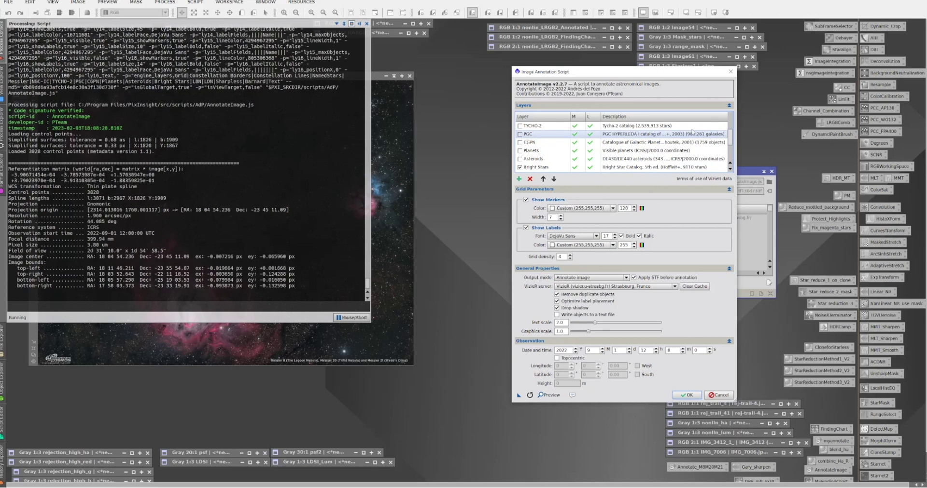
left_click(520, 128)
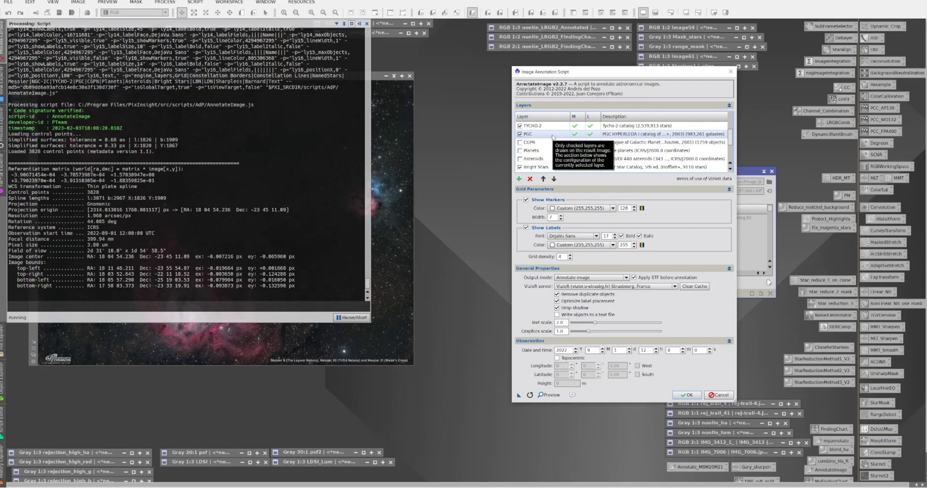
Preview the annotation with the added catalogs and move the preview window clear of the script dialog to inspect it.
left_click(548, 395)
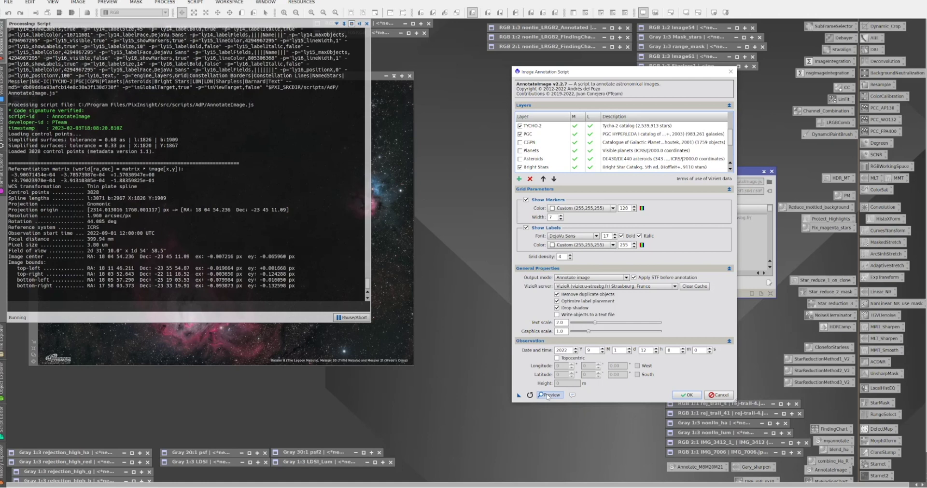
left_click_drag(468, 103, 389, 97)
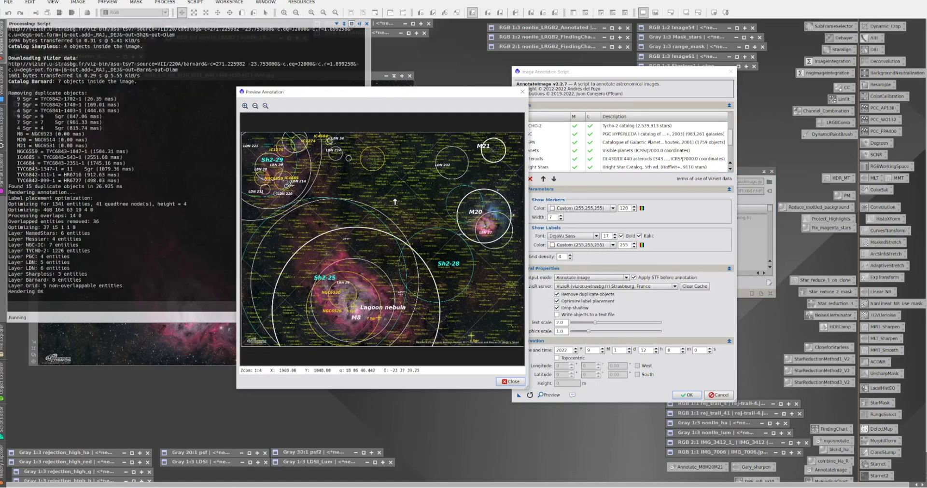
scroll(395, 201, "up", 2)
left_click_drag(444, 94, 407, 89)
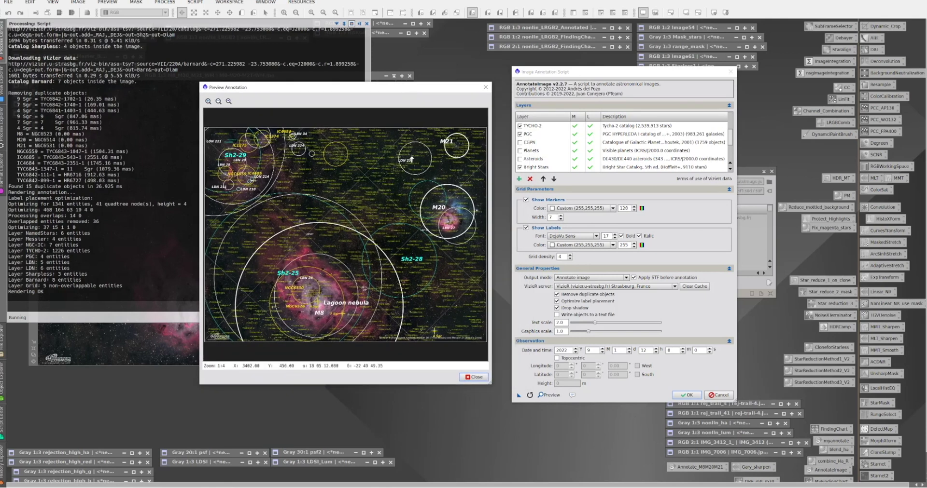